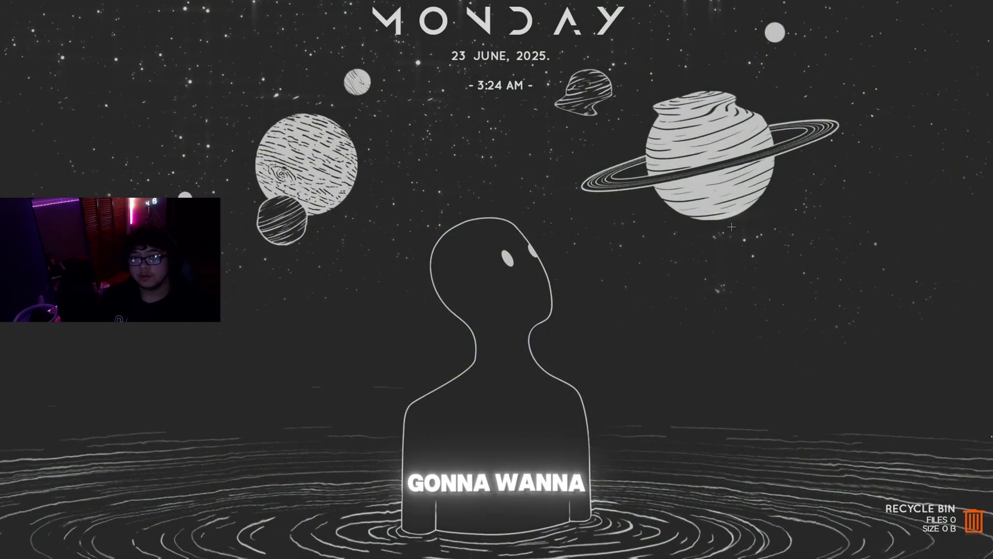
# Bring up the desktop's full context menu, then dismiss it
pyautogui.rightClick(521, 204)
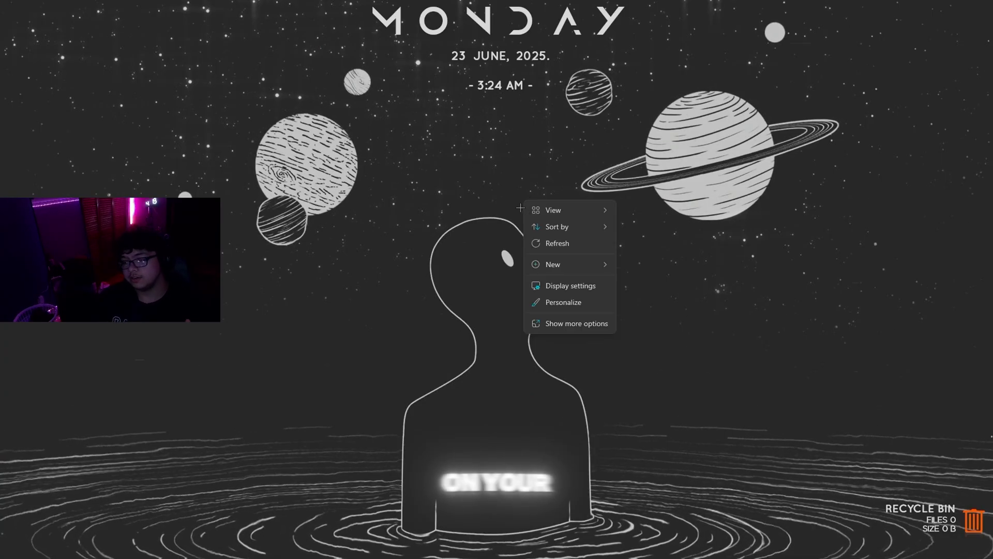
pyautogui.click(558, 325)
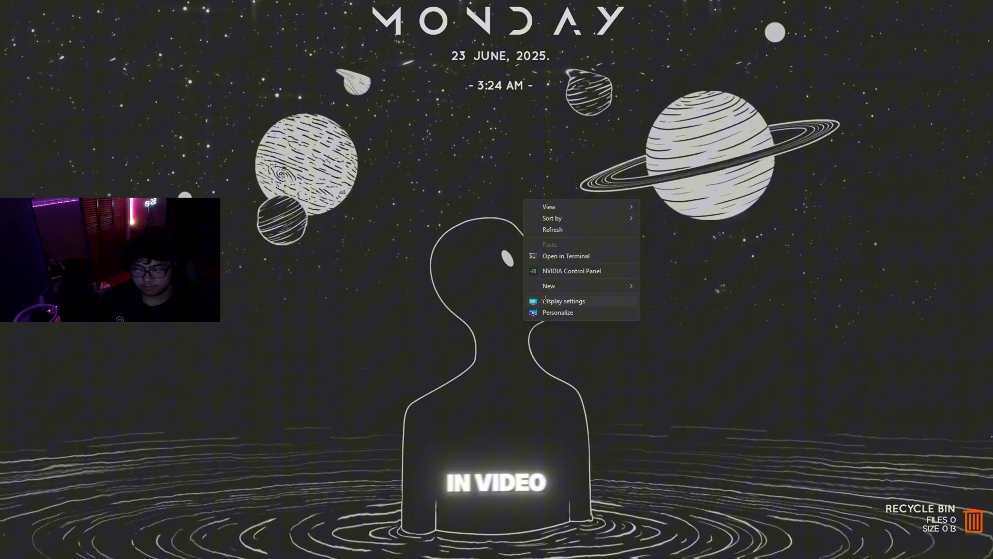
pyautogui.click(411, 259)
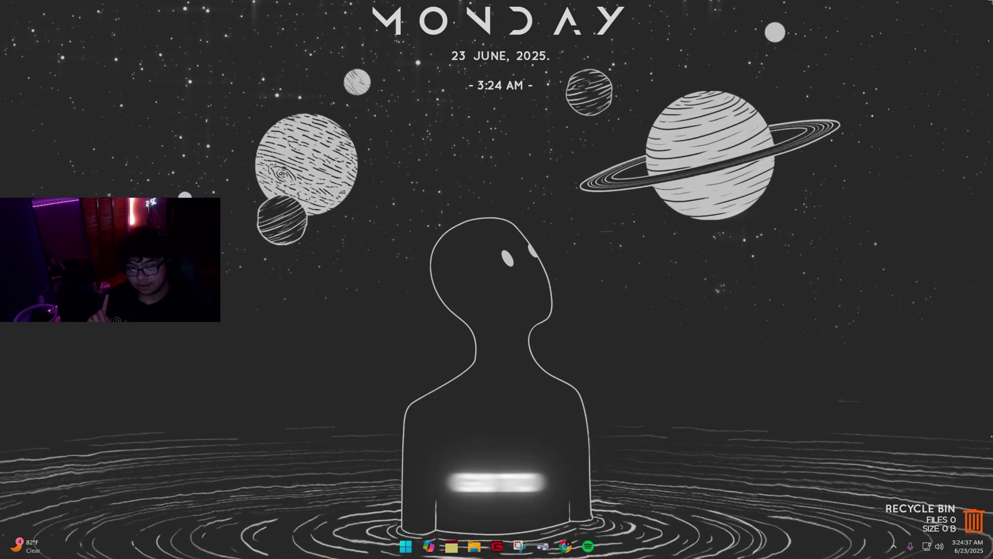
# Launch Microsoft Store from the Start search using 'mic'
pyautogui.press('super')
pyautogui.write('netflix')
pyautogui.press('BackSpace')
pyautogui.press('BackSpace')
pyautogui.press('BackSpace')
pyautogui.press('BackSpace')
pyautogui.press('BackSpace')
pyautogui.press('BackSpace')
pyautogui.press('BackSpace')
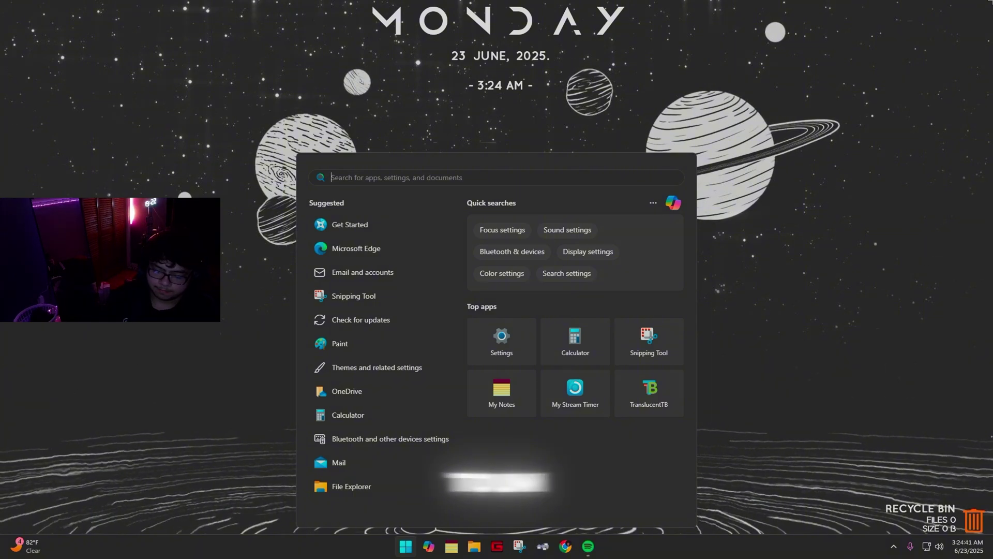
pyautogui.write('mic')
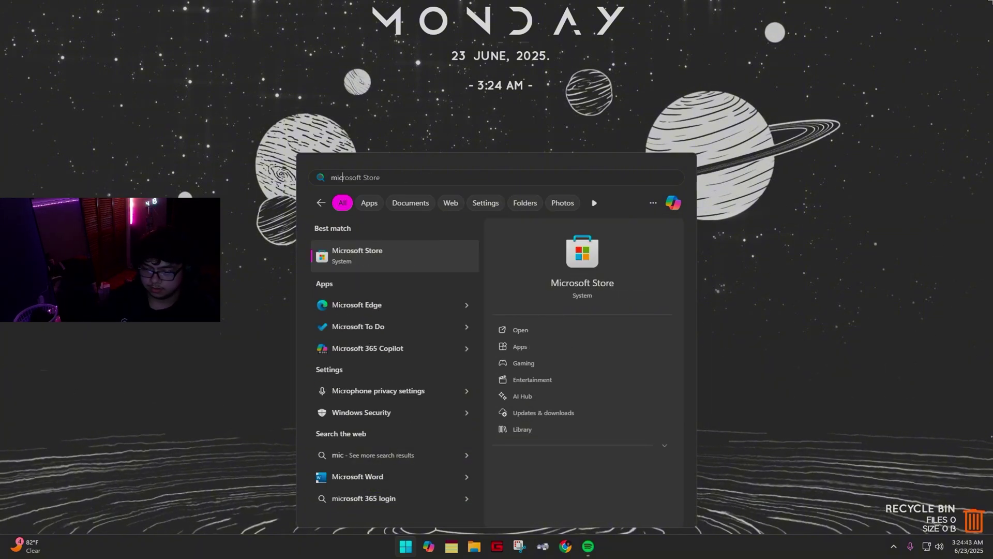
pyautogui.press('Return')
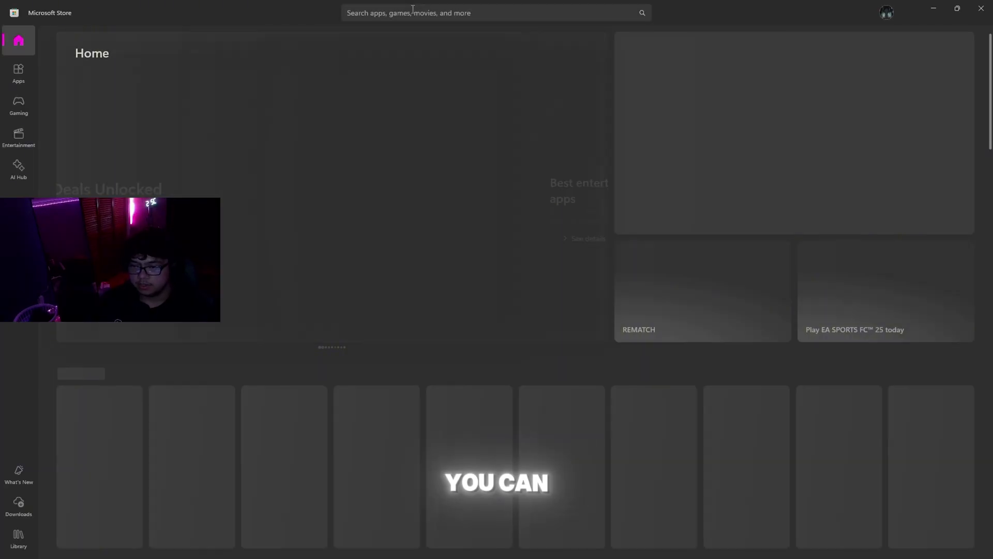
# Search the Store for 'nvi' and open the NVIDIA Control Panel app page
pyautogui.click(412, 11)
pyautogui.write('n')
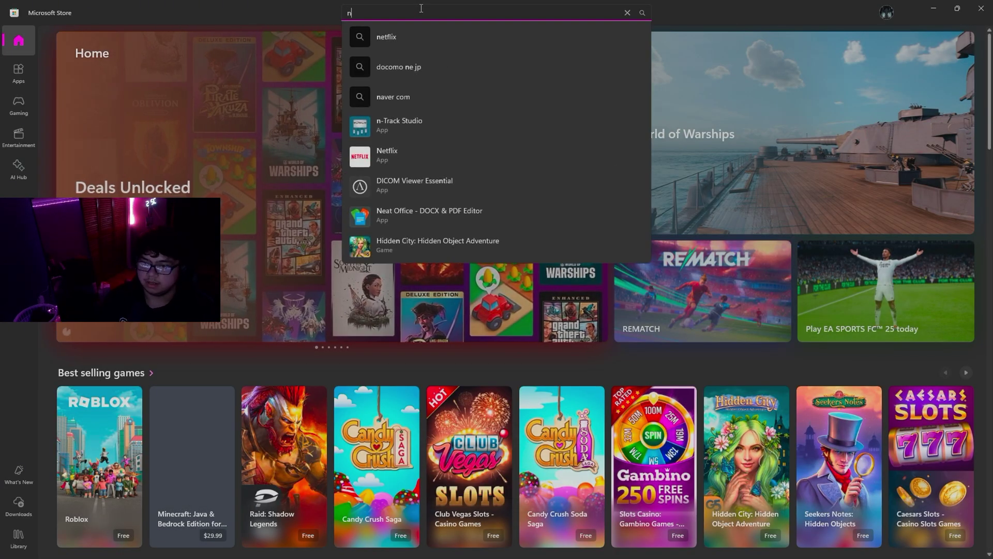
pyautogui.write('vi')
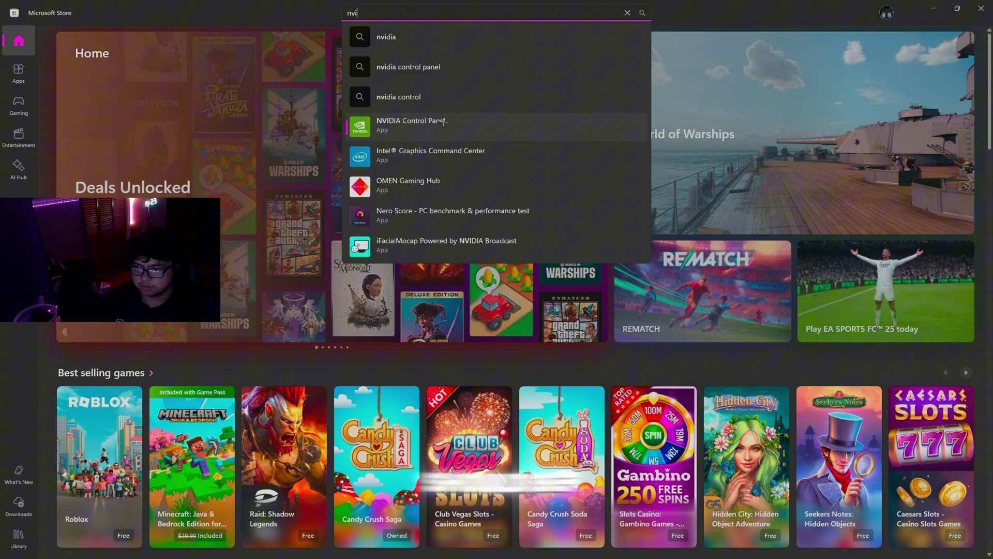
pyautogui.click(443, 123)
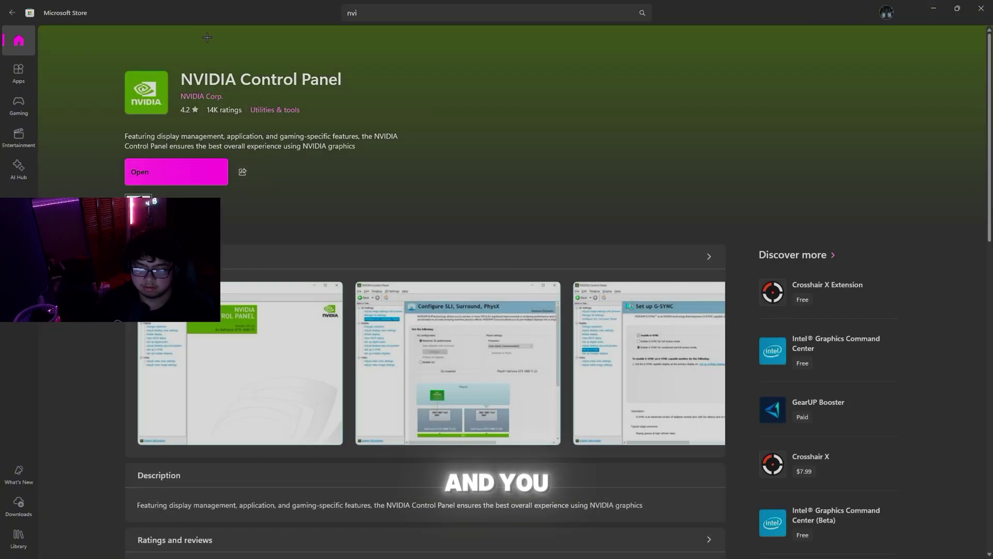
# Close Microsoft Store and back out of a first try at the desktop's extra options
pyautogui.click(980, 8)
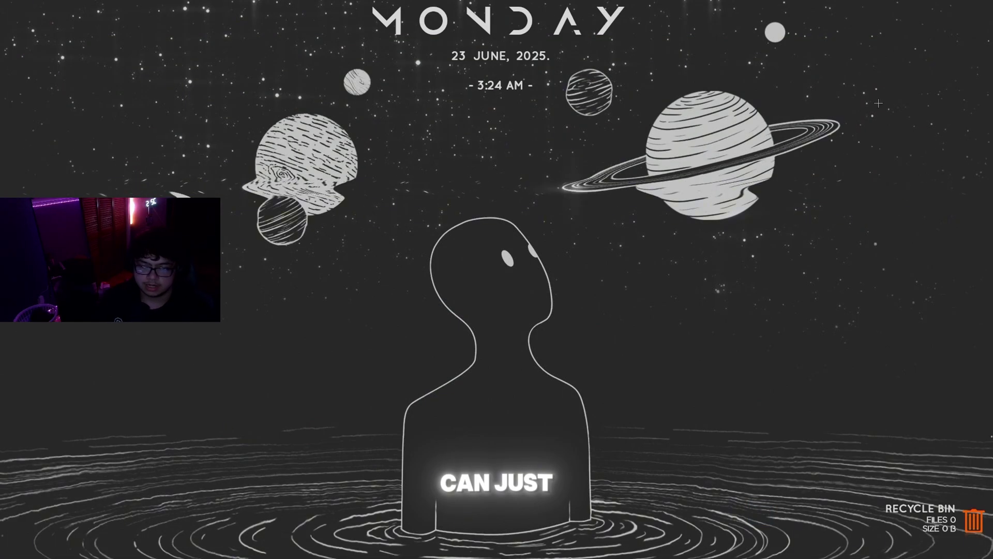
pyautogui.rightClick(551, 162)
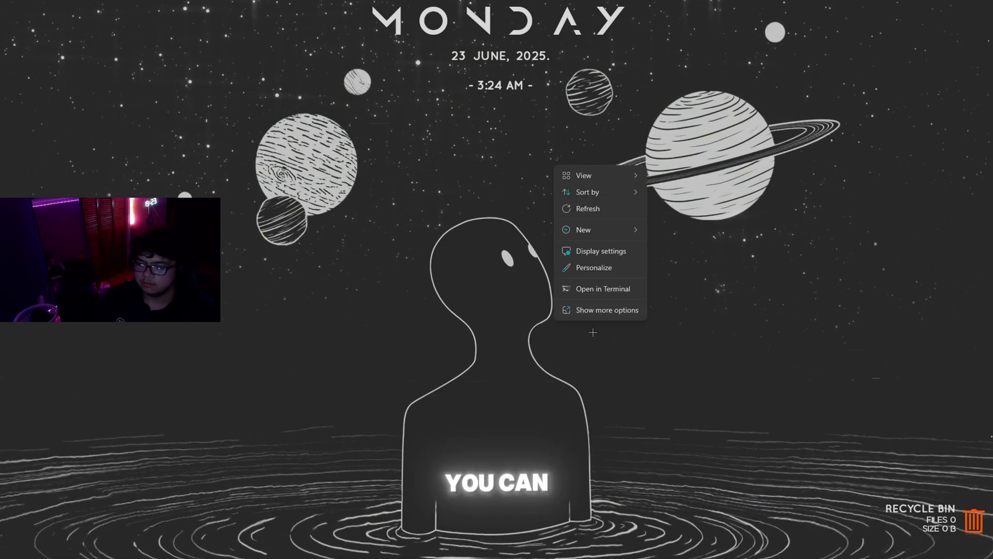
pyautogui.click(574, 312)
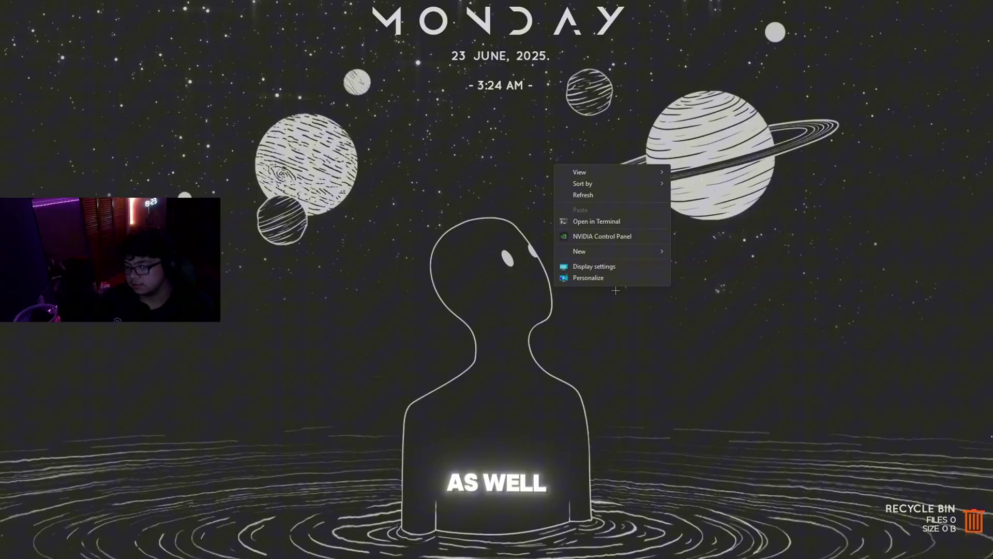
pyautogui.press('super')
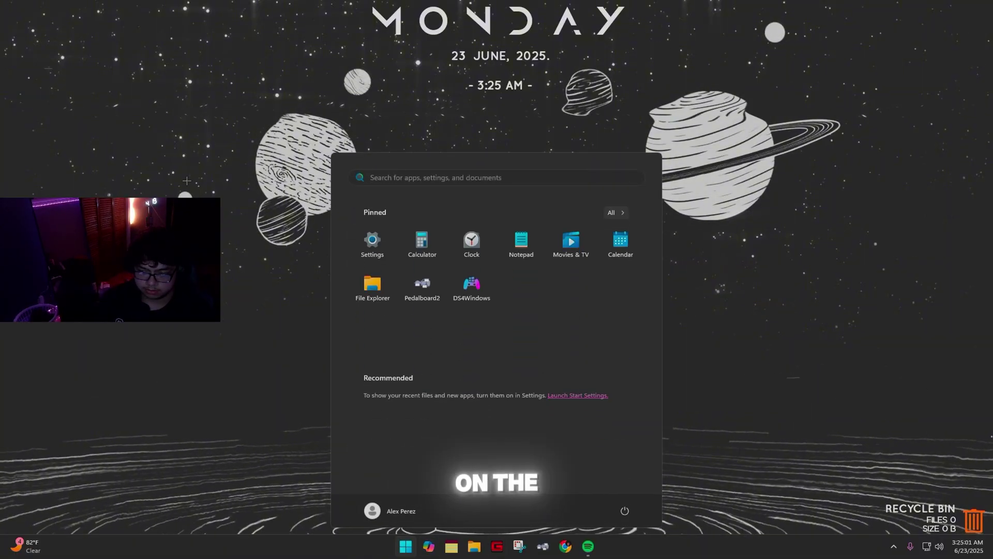
pyautogui.press('Escape')
# Launch NVIDIA Control Panel from the desktop's Show more options menu
pyautogui.rightClick(491, 228)
pyautogui.click(535, 372)
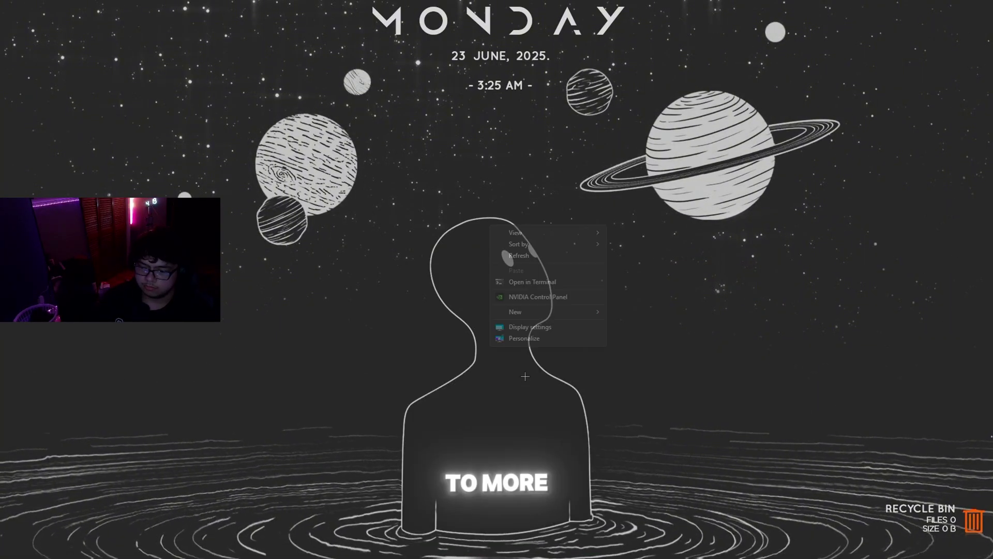
pyautogui.click(532, 295)
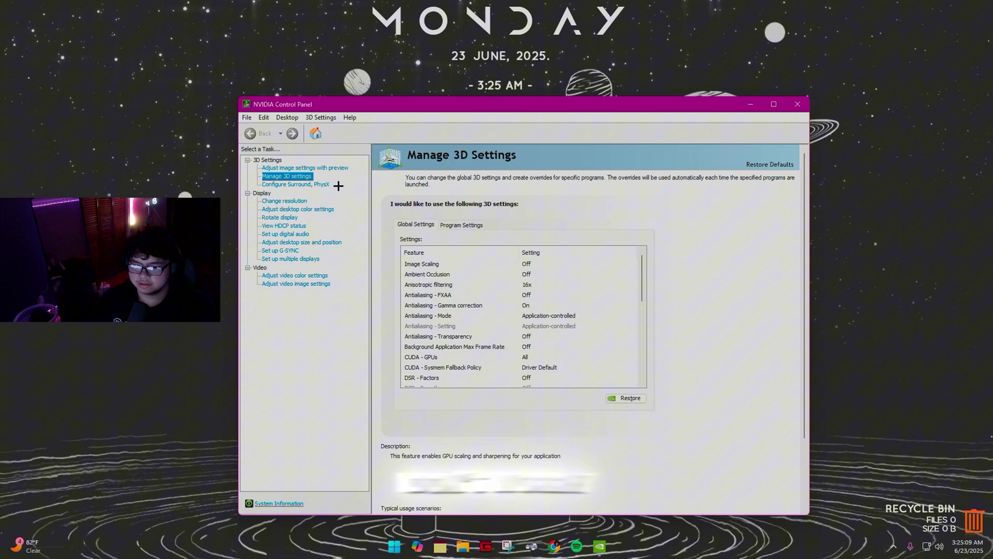
# On Adjust image settings with preview, push the preference slider to Performance, then choose the advanced 3D image settings
pyautogui.click(328, 168)
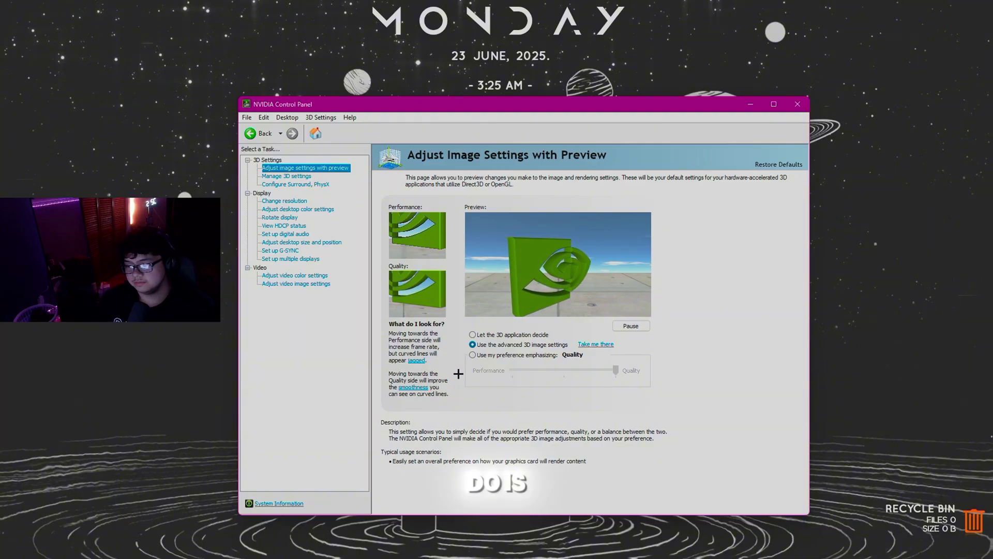
pyautogui.click(474, 355)
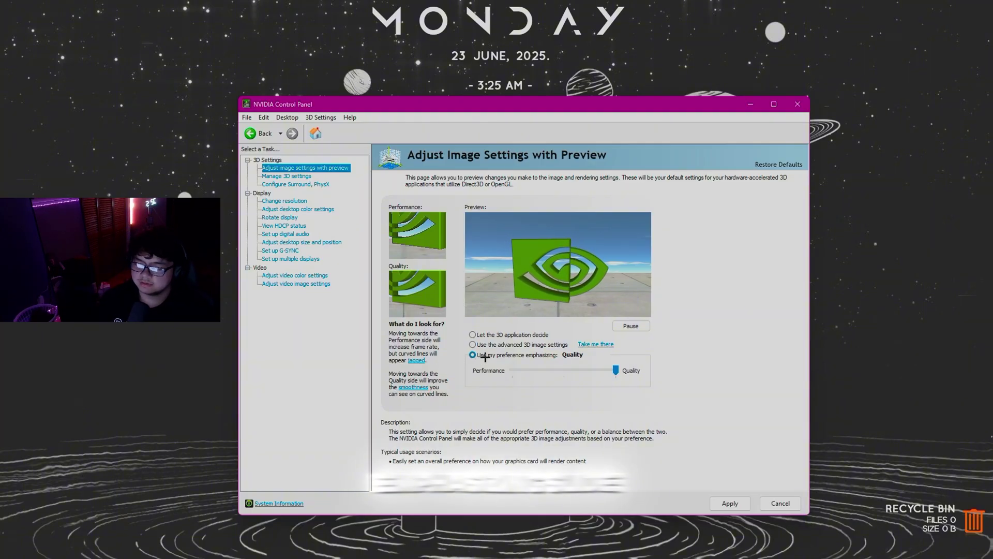
pyautogui.press('Left')
pyautogui.press('Left')
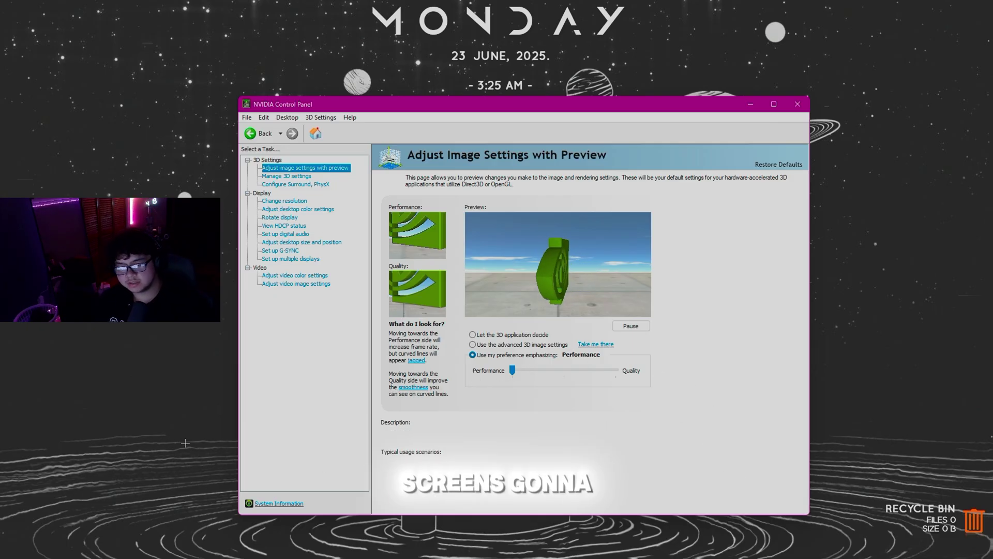
pyautogui.click(473, 344)
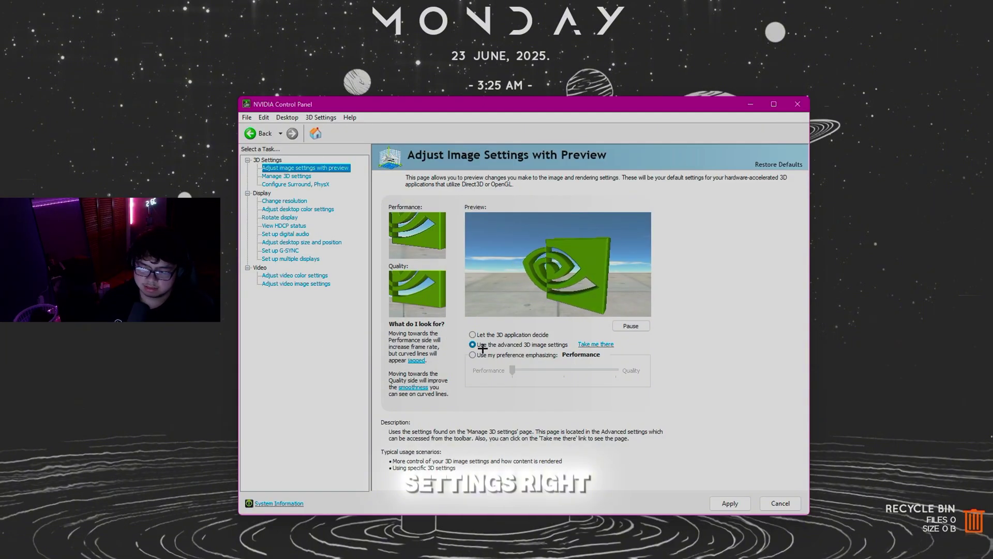
# In Manage 3D Settings global list, set Power management mode to Prefer maximum performance
pyautogui.click(594, 344)
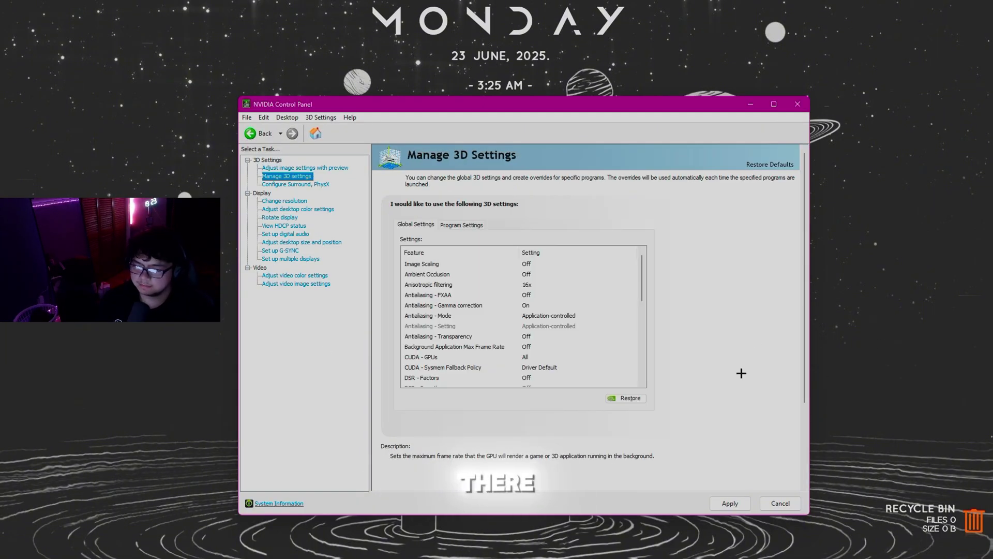
pyautogui.moveTo(645, 284); pyautogui.dragTo(653, 370)
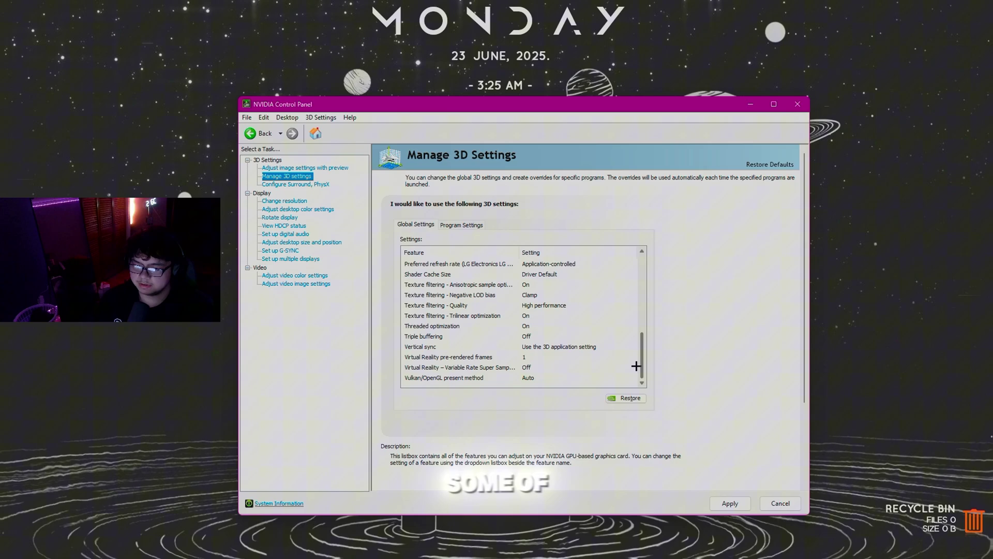
pyautogui.scroll(1, 638, 365)
pyautogui.scroll(1, 635, 353)
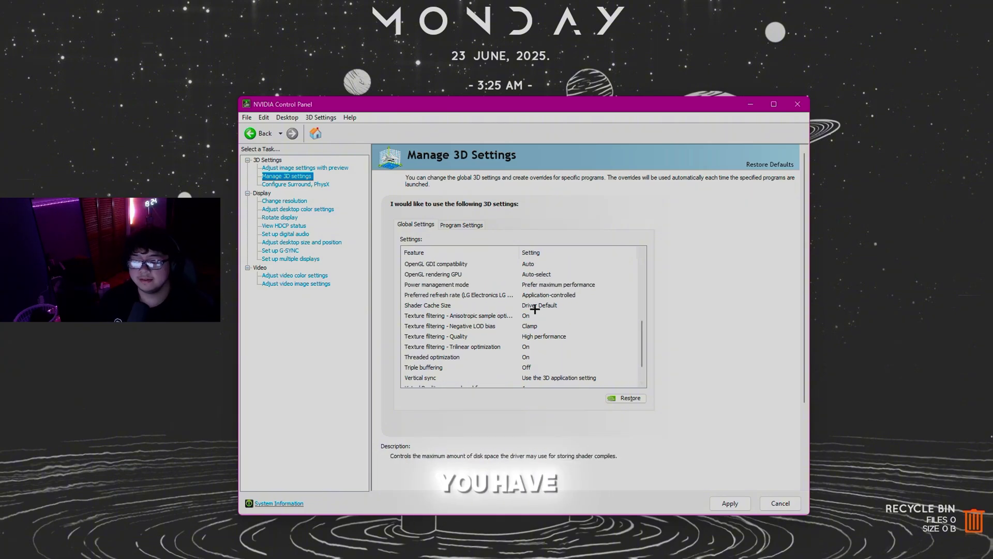
pyautogui.click(537, 280)
pyautogui.click(552, 284)
pyautogui.click(590, 285)
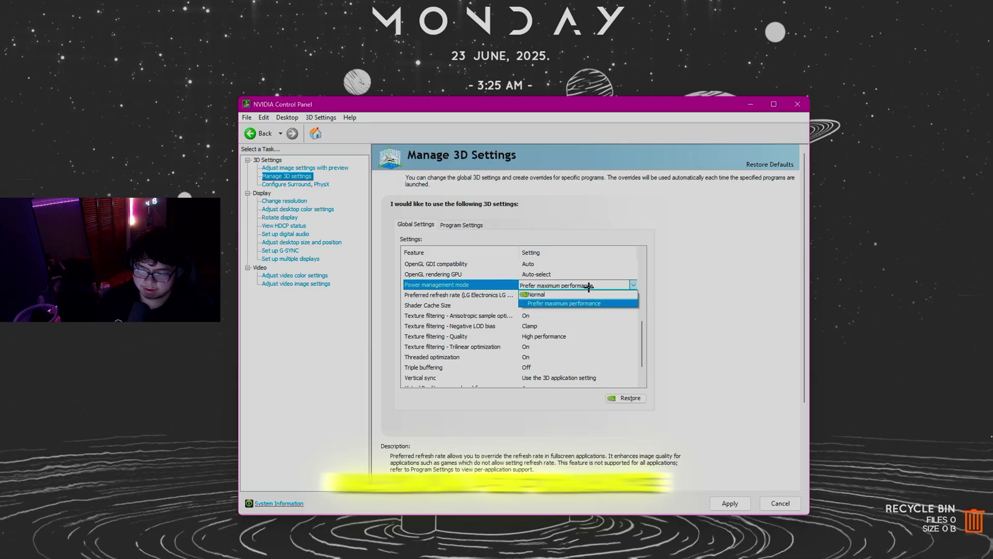
pyautogui.click(590, 296)
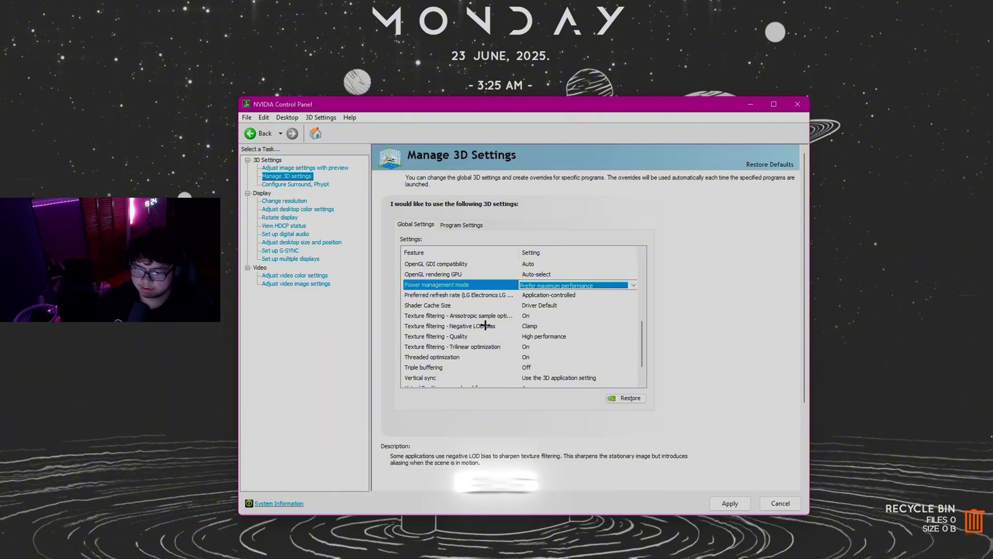
# Check Negative LOD bias and the texture filtering entries, with Texture filtering - Quality at High performance
pyautogui.click(541, 326)
pyautogui.scroll(-1, 636, 365)
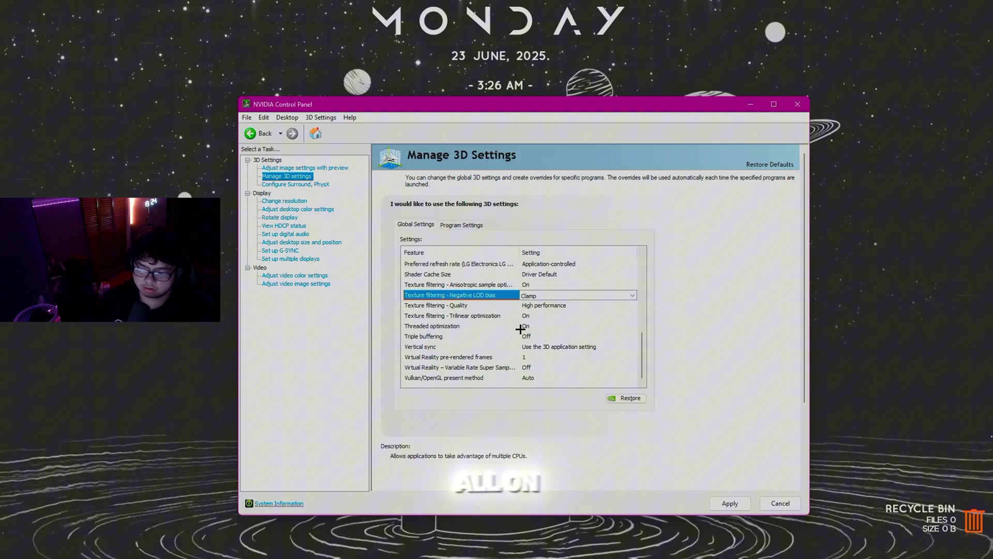
pyautogui.moveTo(642, 356); pyautogui.dragTo(659, 279)
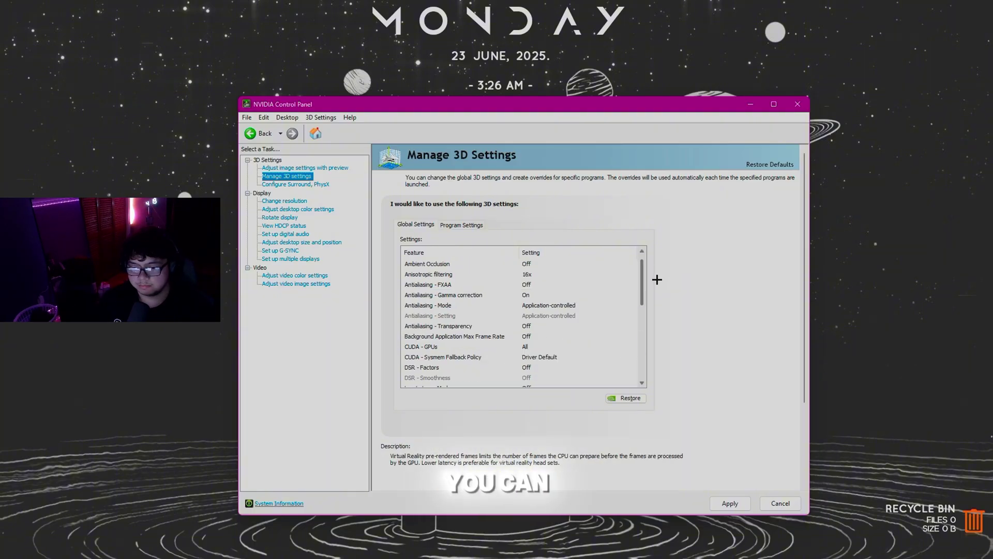
pyautogui.scroll(-5, 643, 326)
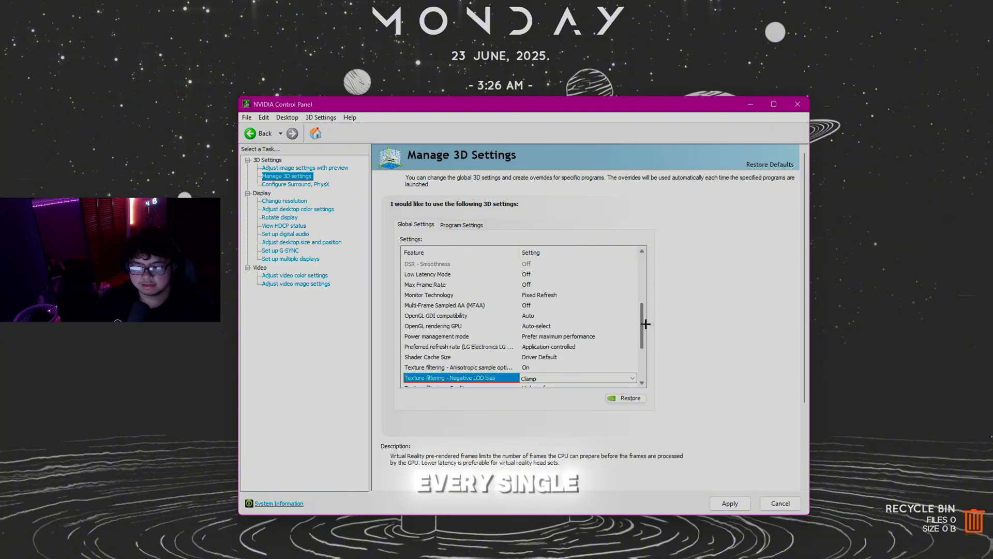
pyautogui.scroll(6, 608, 326)
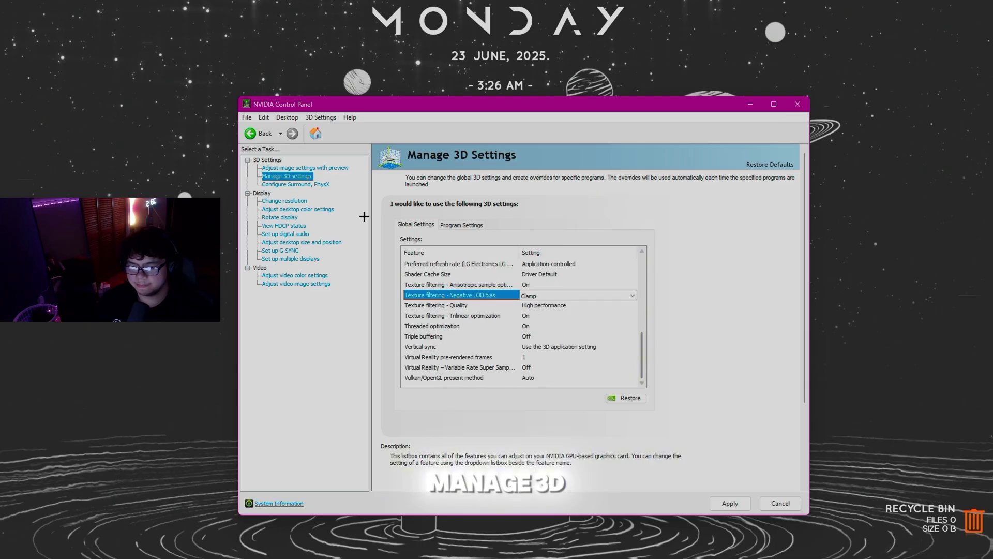
# Apply the pending 3D settings and keep the RTX 3060 Ti as PhysX processor
pyautogui.click(309, 184)
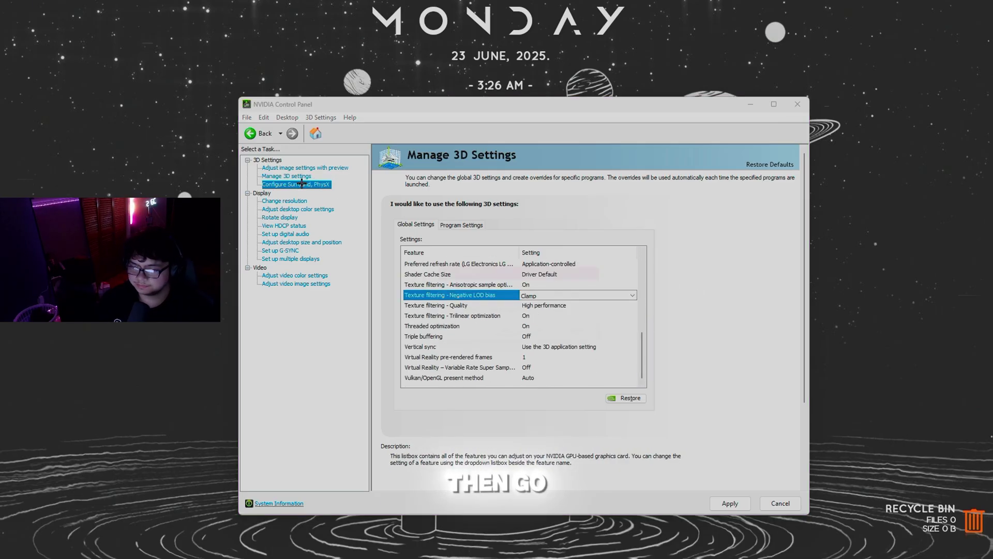
pyautogui.click(512, 338)
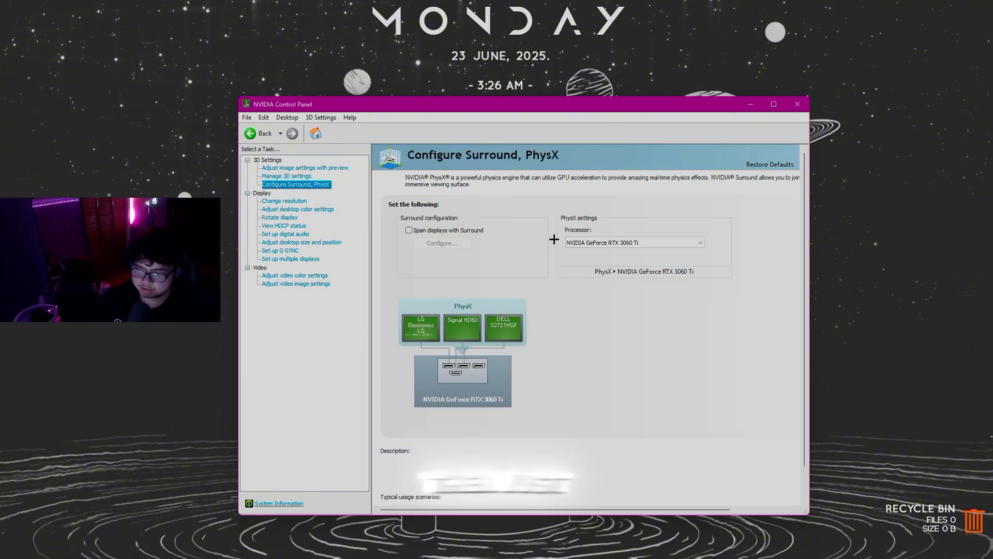
pyautogui.click(650, 243)
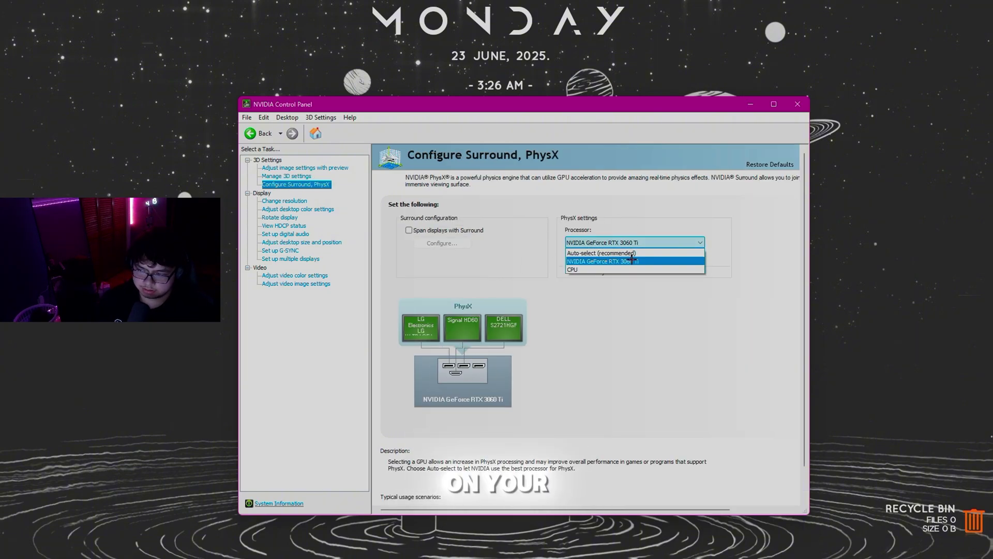
pyautogui.click(632, 260)
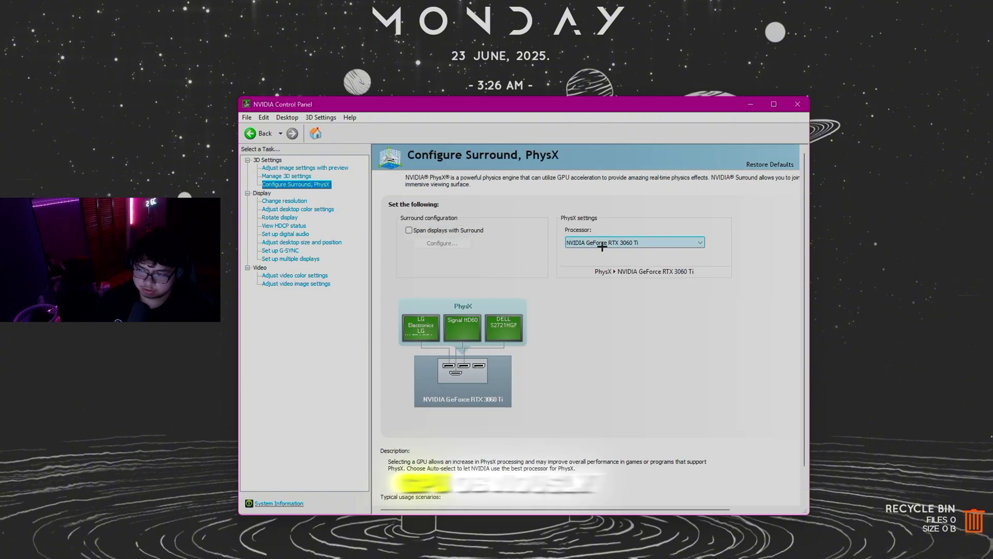
# Keep the display at 1920 × 1080 native resolution with a 240Hz refresh rate
pyautogui.click(274, 200)
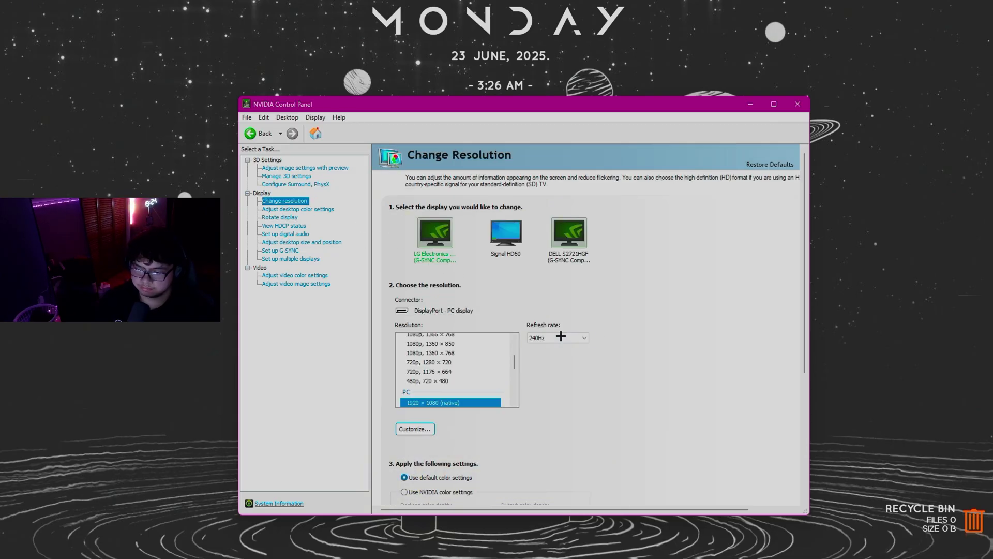
pyautogui.click(538, 337)
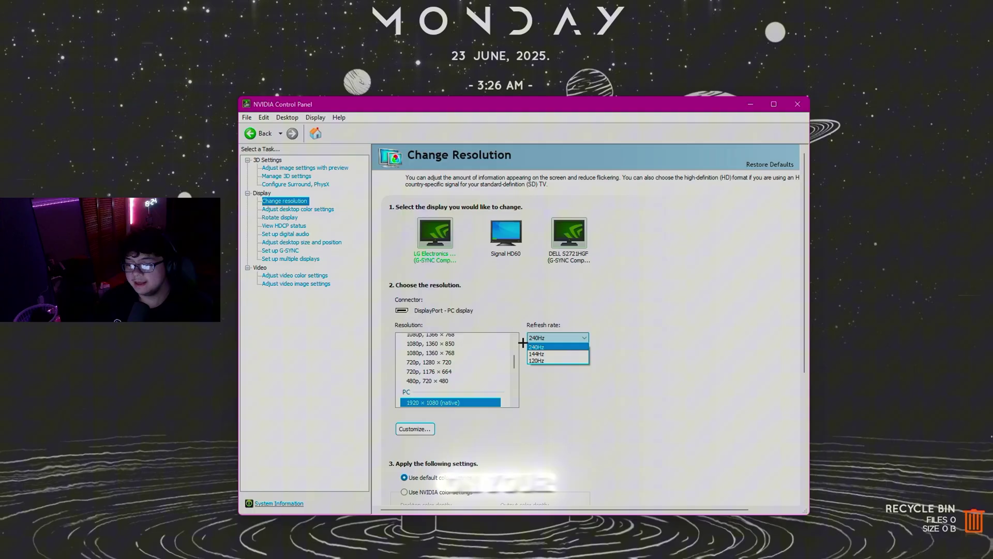
pyautogui.click(722, 344)
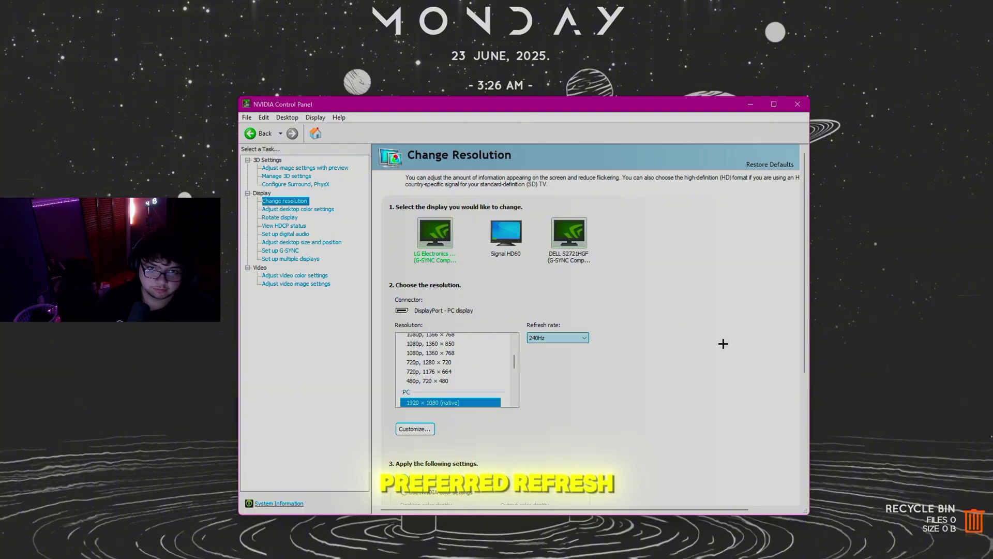
pyautogui.click(569, 337)
pyautogui.click(536, 347)
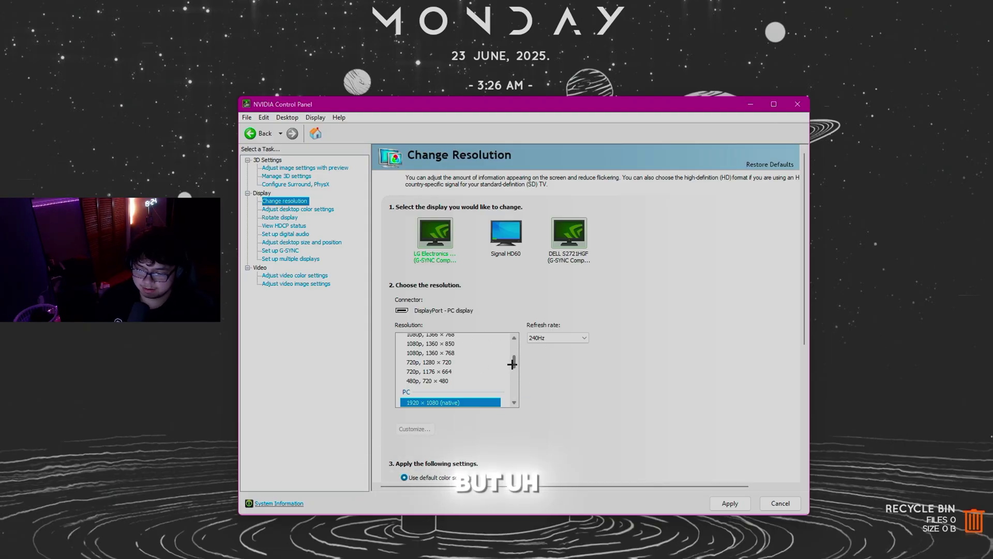
pyautogui.scroll(-2, 512, 364)
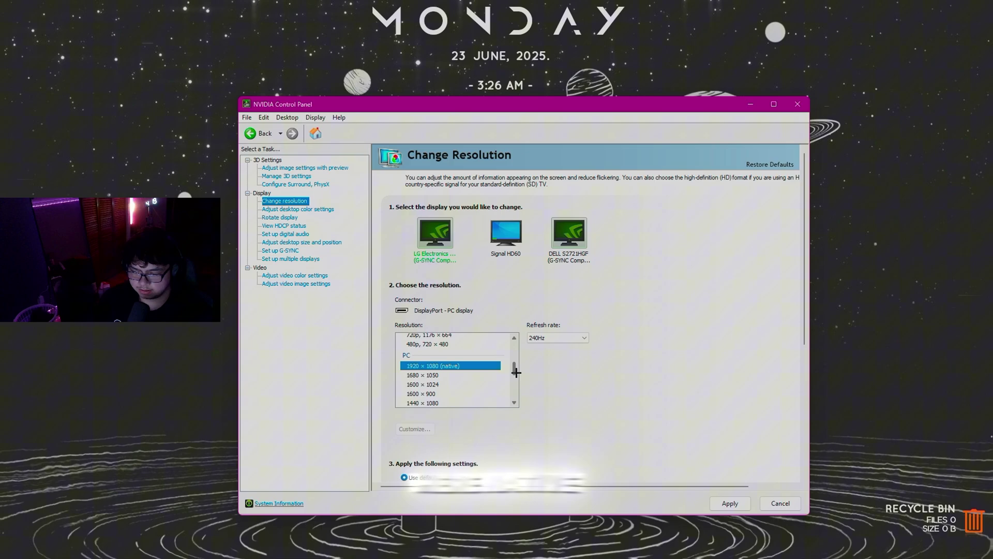
pyautogui.scroll(-1, 516, 365)
pyautogui.scroll(-2, 676, 390)
pyautogui.scroll(2, 517, 336)
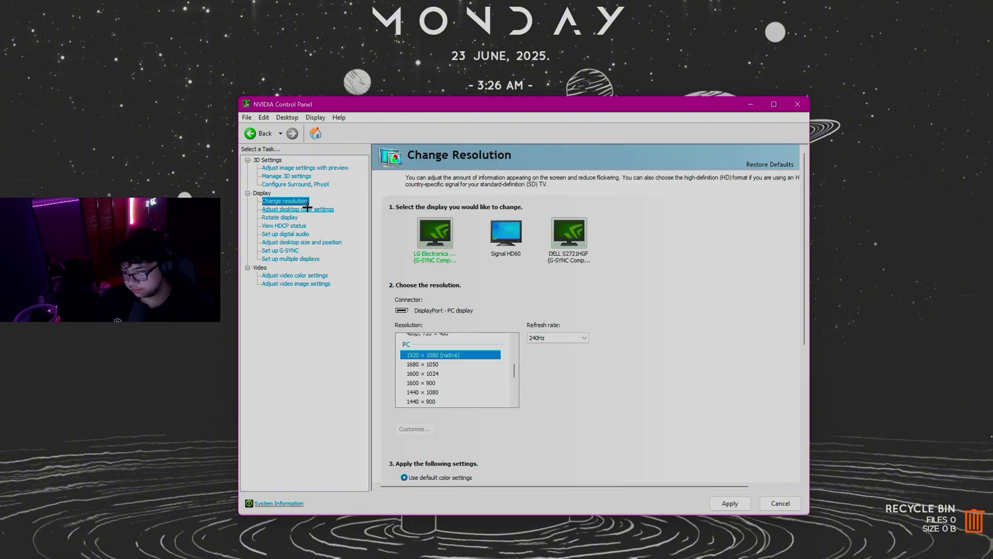
# Raise Digital vibrance from 56% to 76% in desktop color settings, apply it and keep the change
pyautogui.click(301, 209)
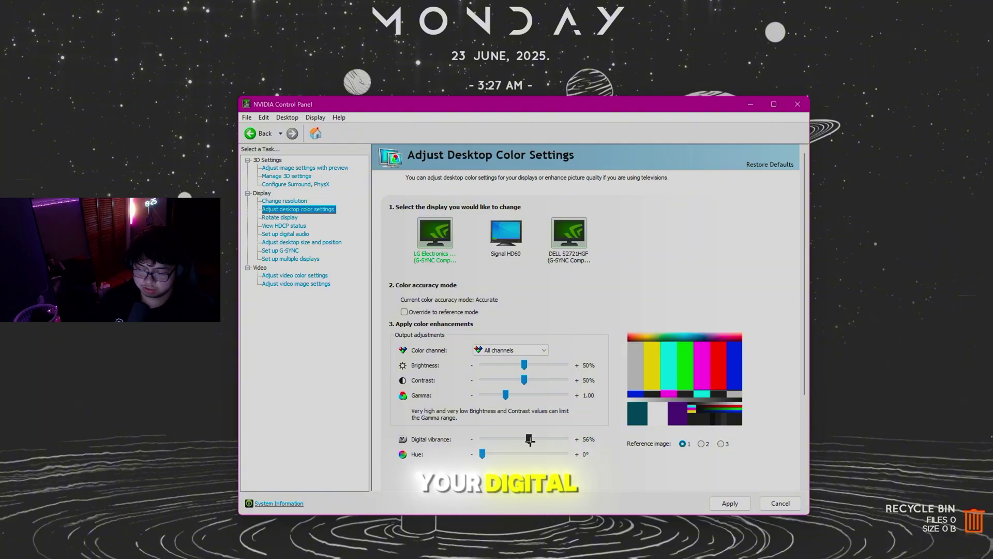
pyautogui.moveTo(529, 438); pyautogui.dragTo(547, 440)
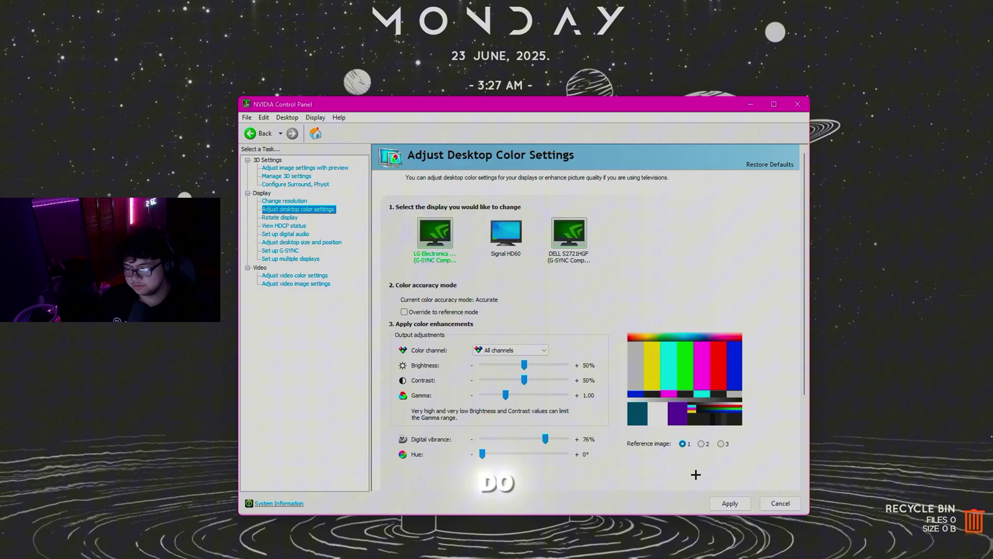
pyautogui.click(729, 502)
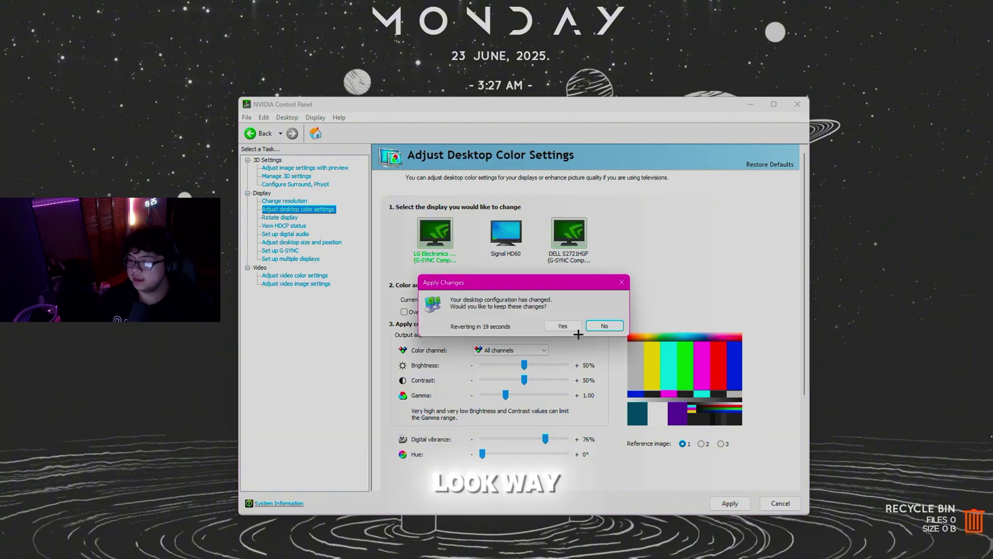
pyautogui.click(573, 327)
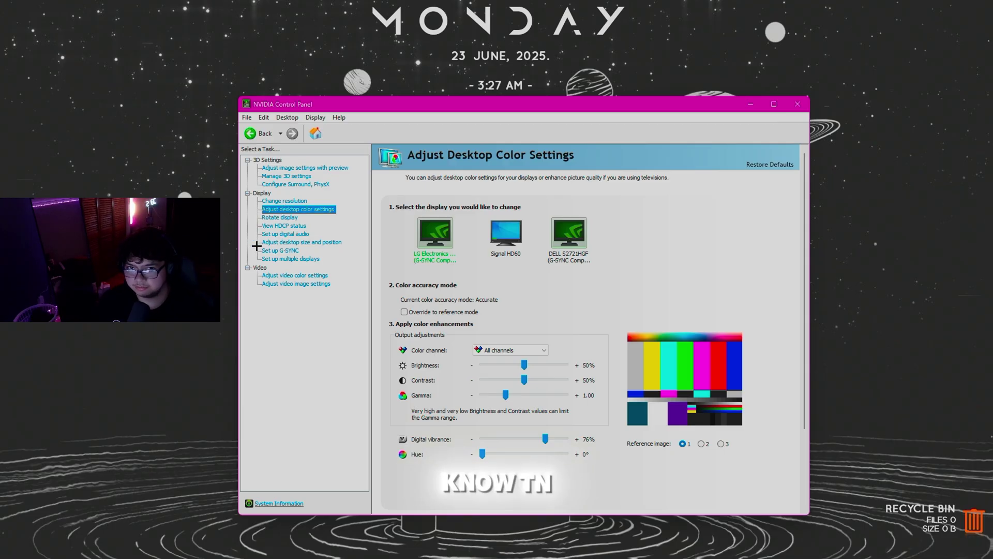
# On the Set up G-SYNC page, enable G-SYNC, G-SYNC Compatible for windowed and full screen mode
pyautogui.click(282, 242)
pyautogui.click(286, 250)
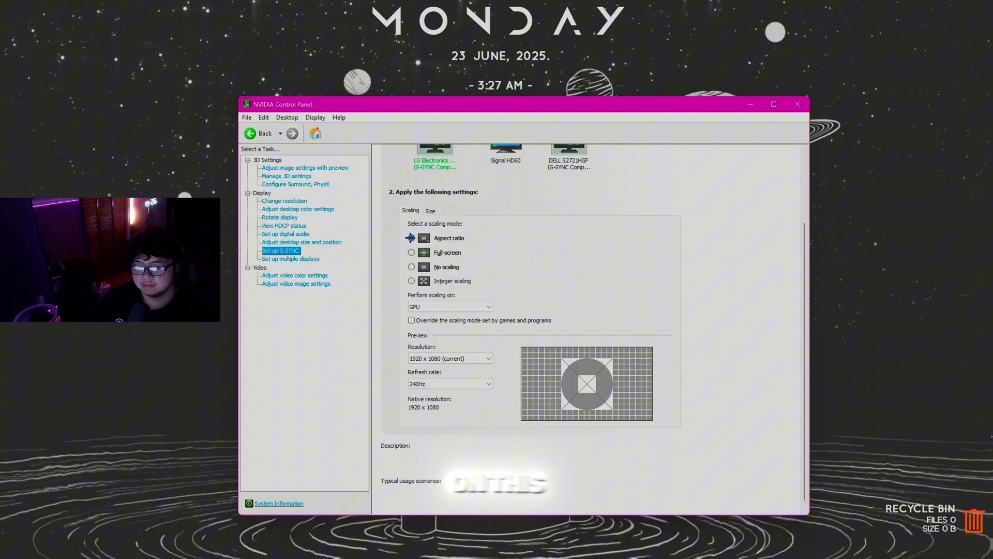
pyautogui.click(564, 325)
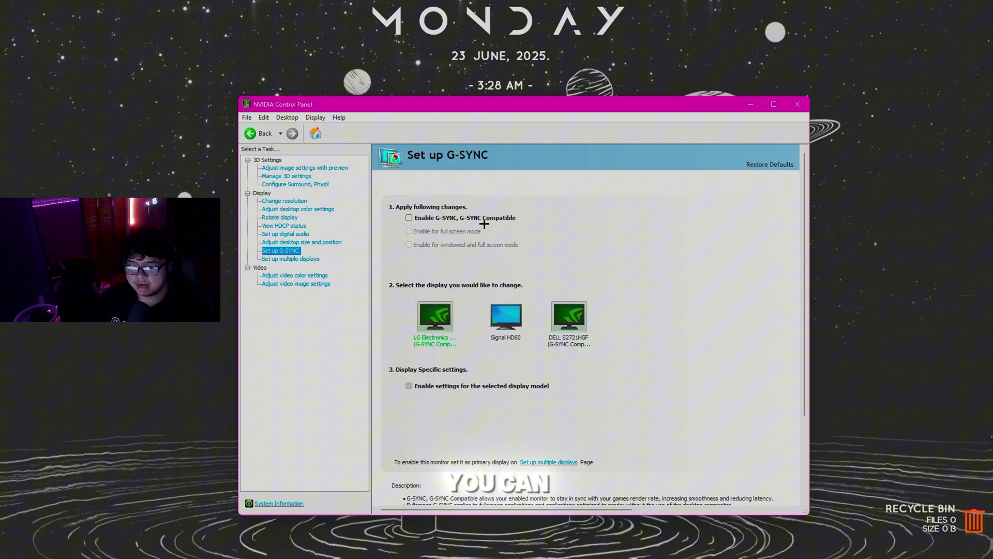
pyautogui.click(407, 217)
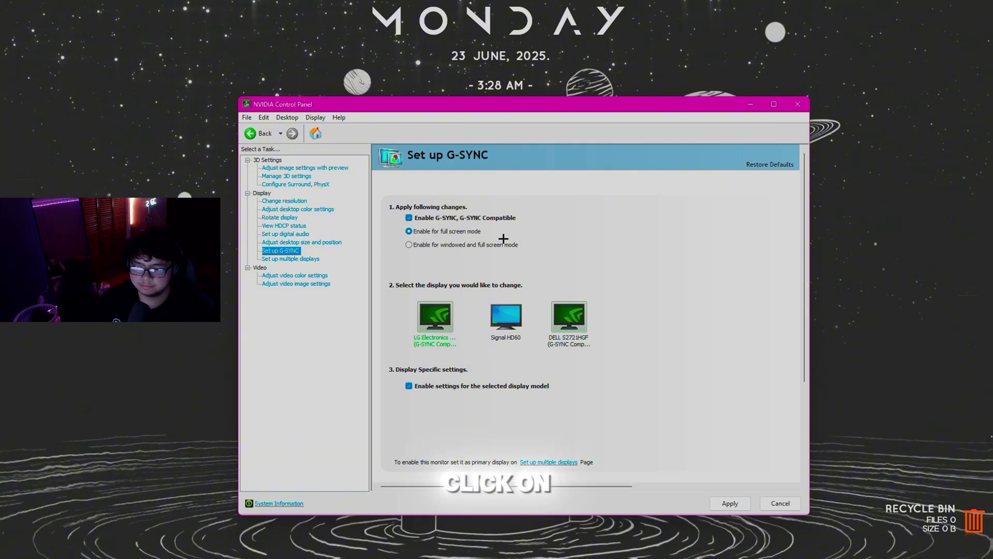
pyautogui.click(410, 244)
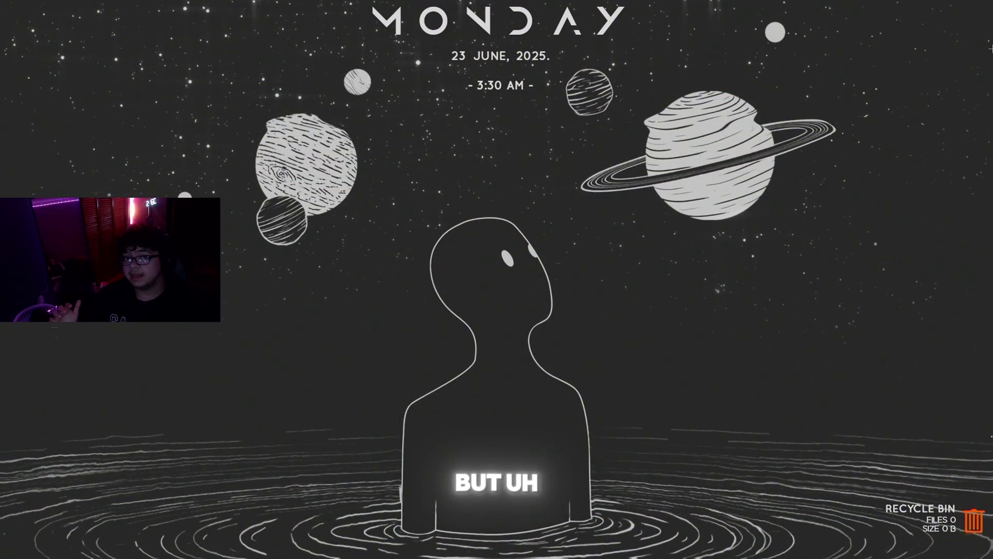